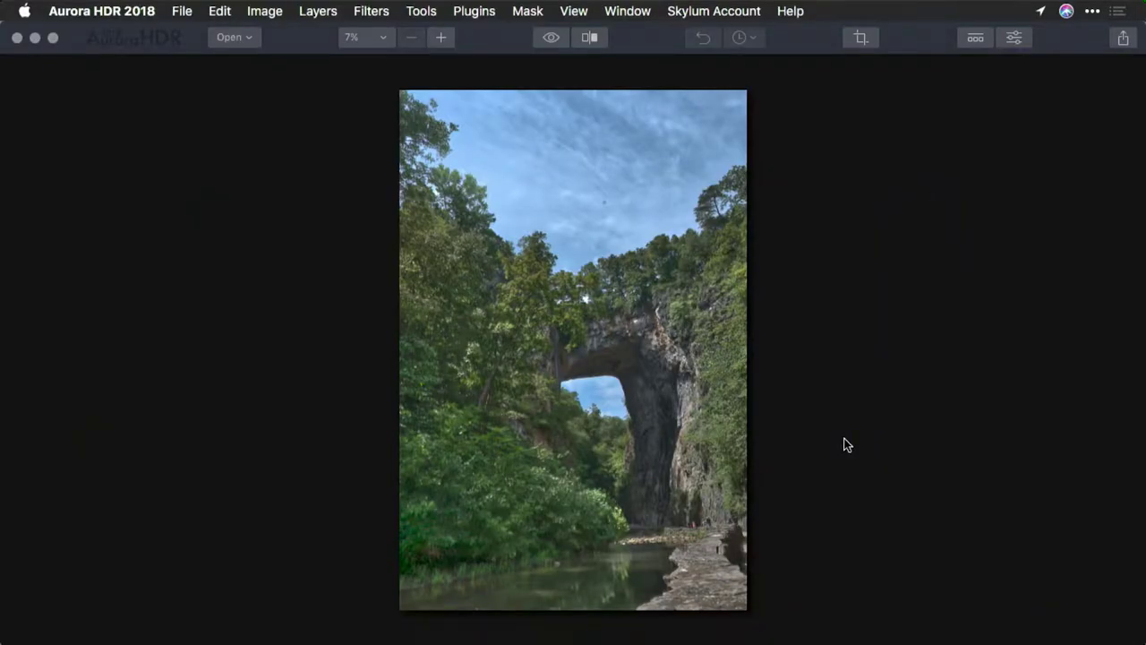
Step: Open the Export dialog for DSC06718.jpeg from the File menu and show the format list
left_click(181, 9)
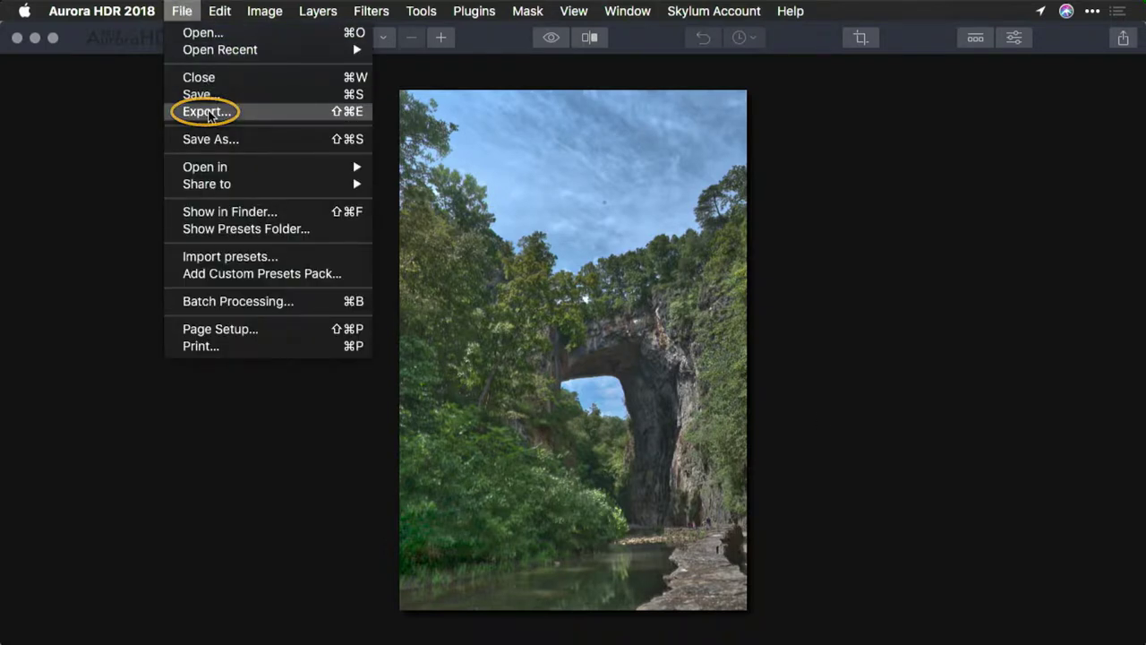
left_click(207, 113)
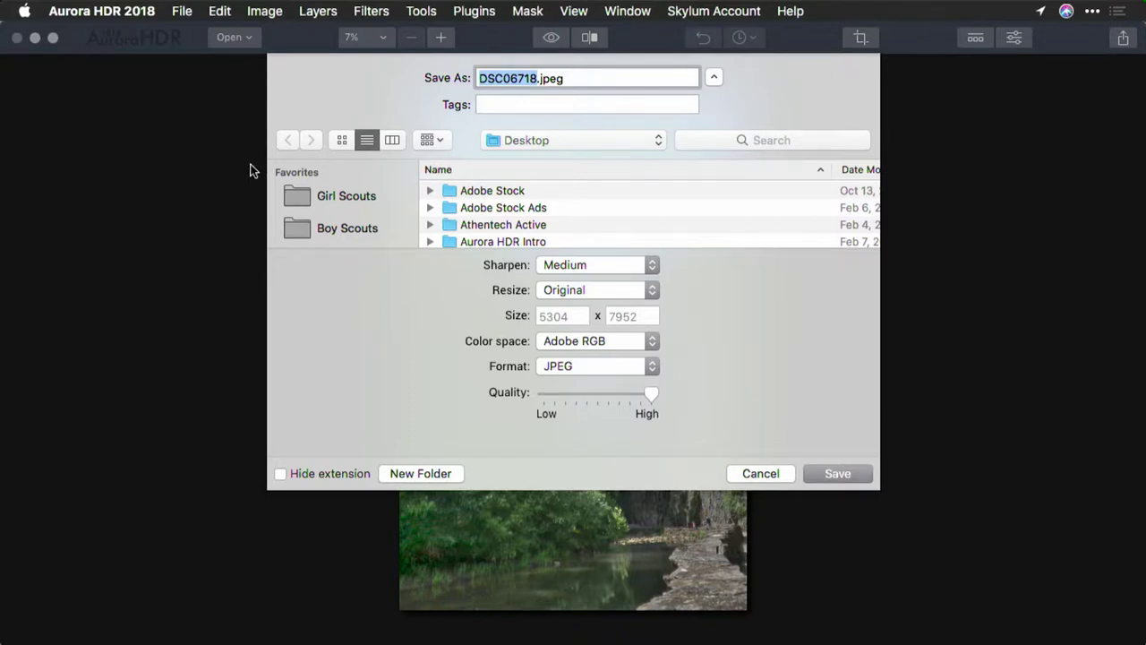
left_click(572, 365)
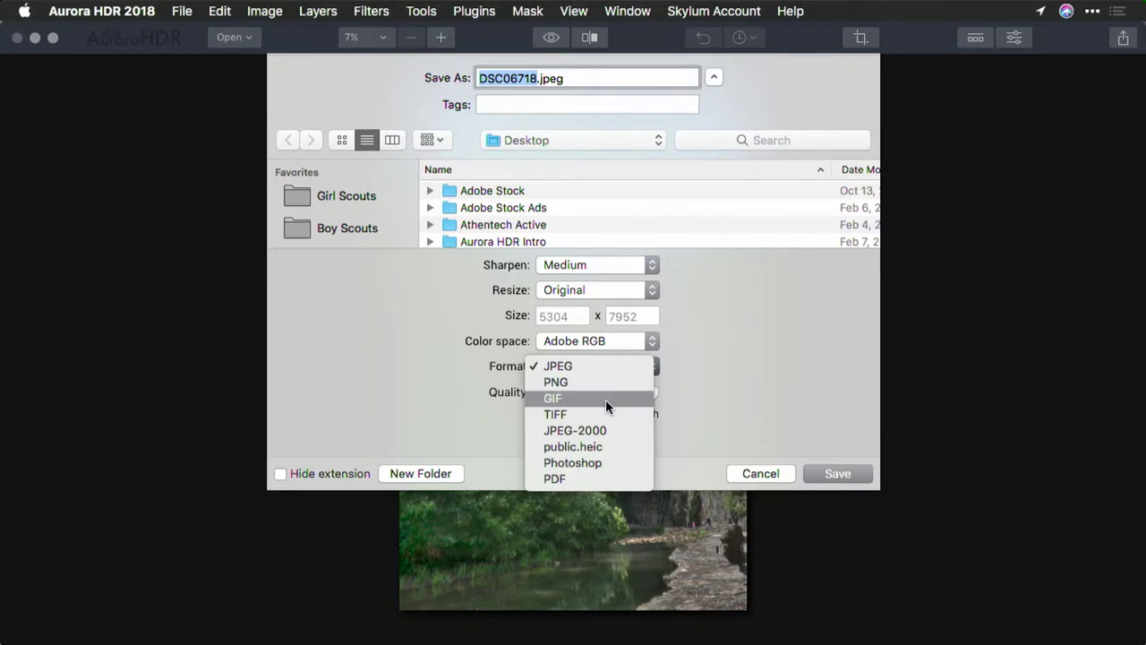
Step: Switch the export format to Photoshop so the file becomes DSC06718.psd
left_click(628, 462)
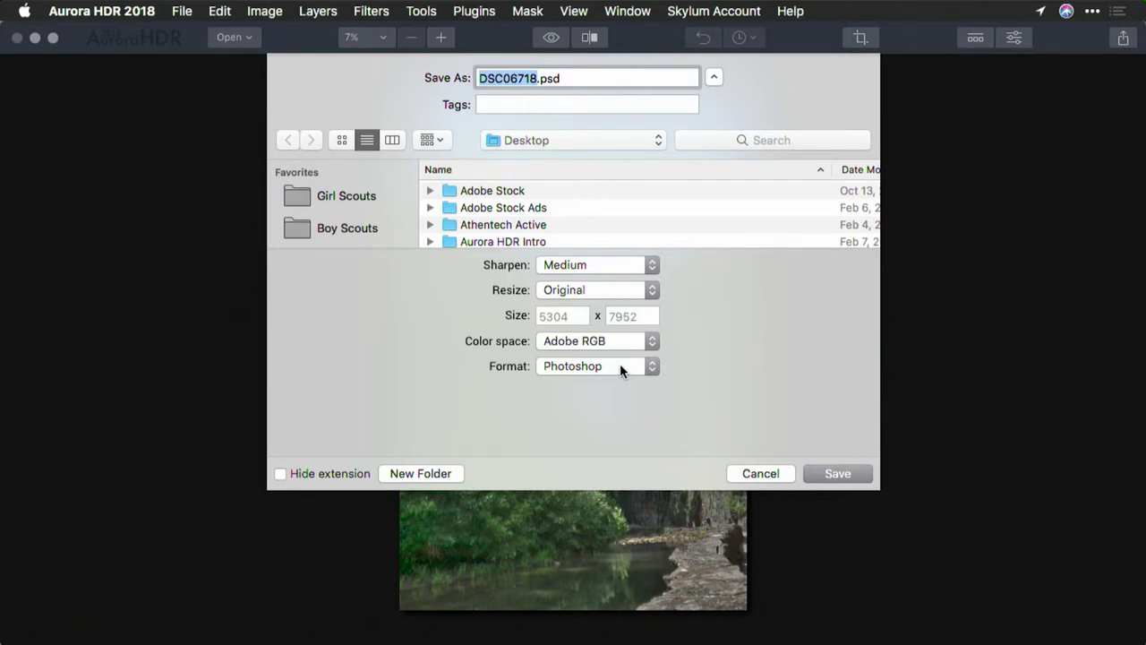
left_click(620, 365)
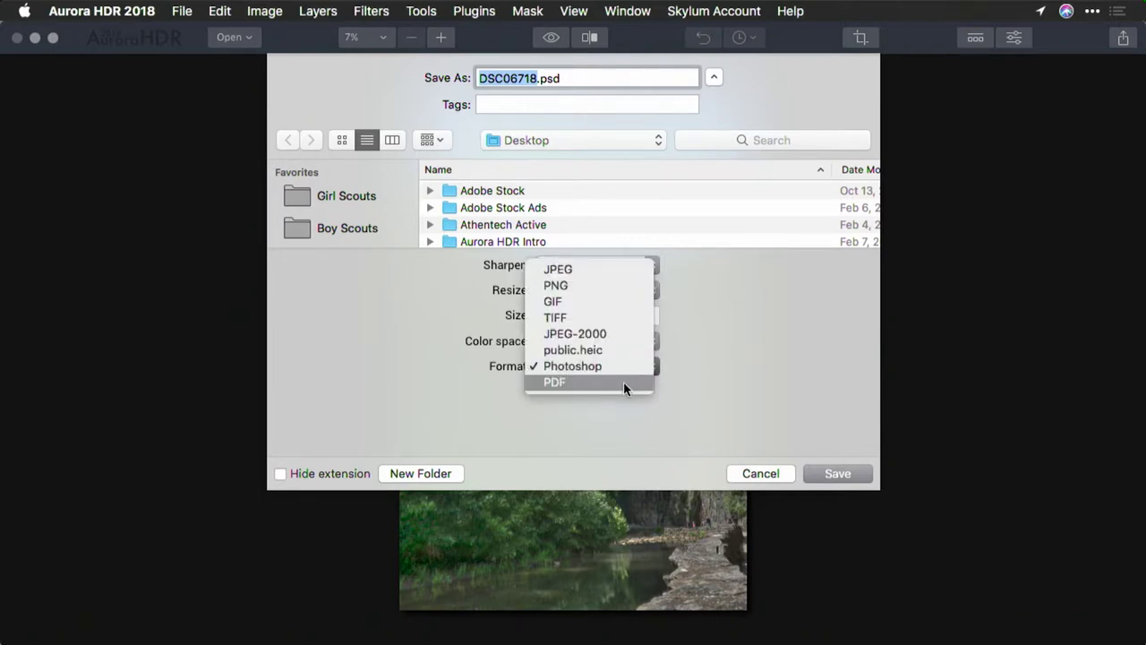
left_click(624, 386)
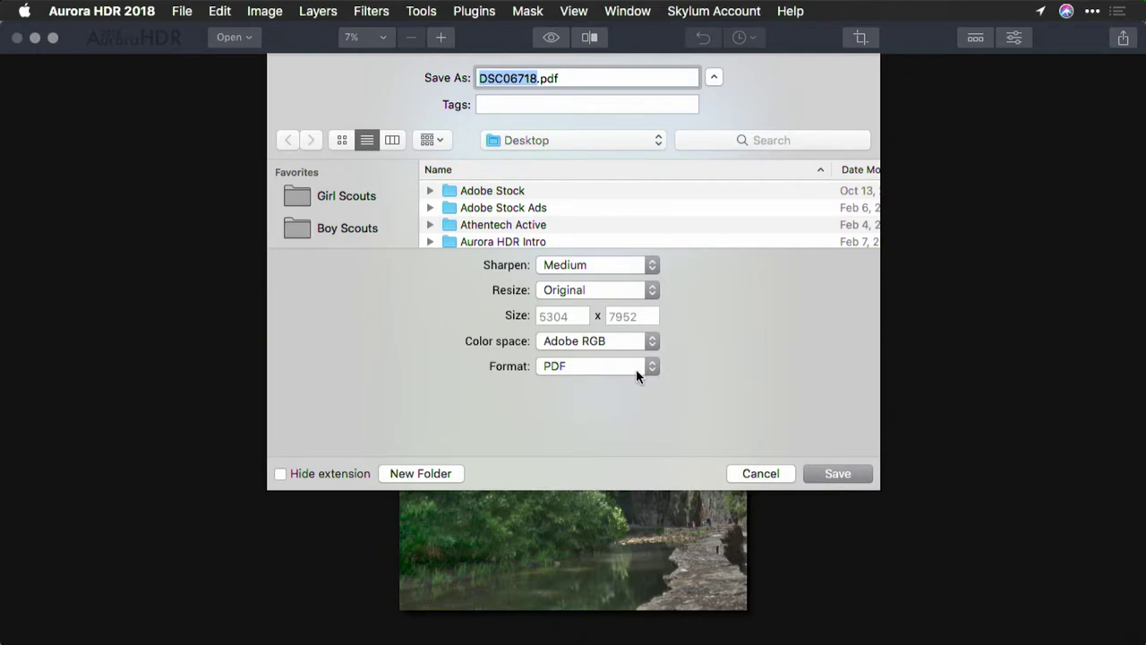
left_click(636, 362)
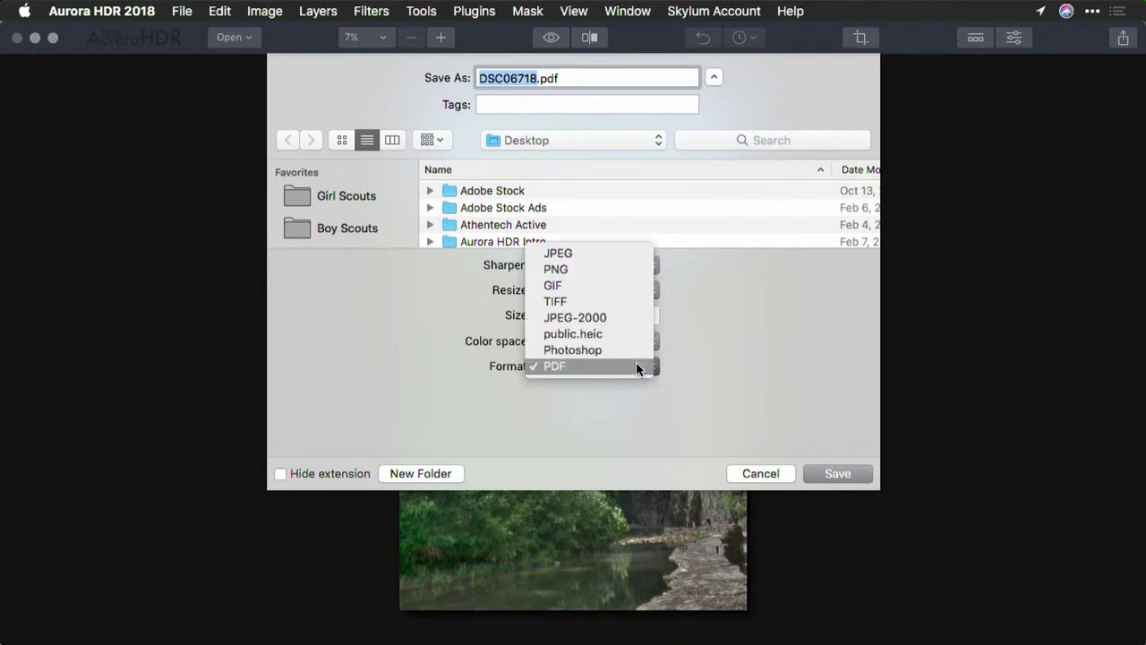
left_click(627, 255)
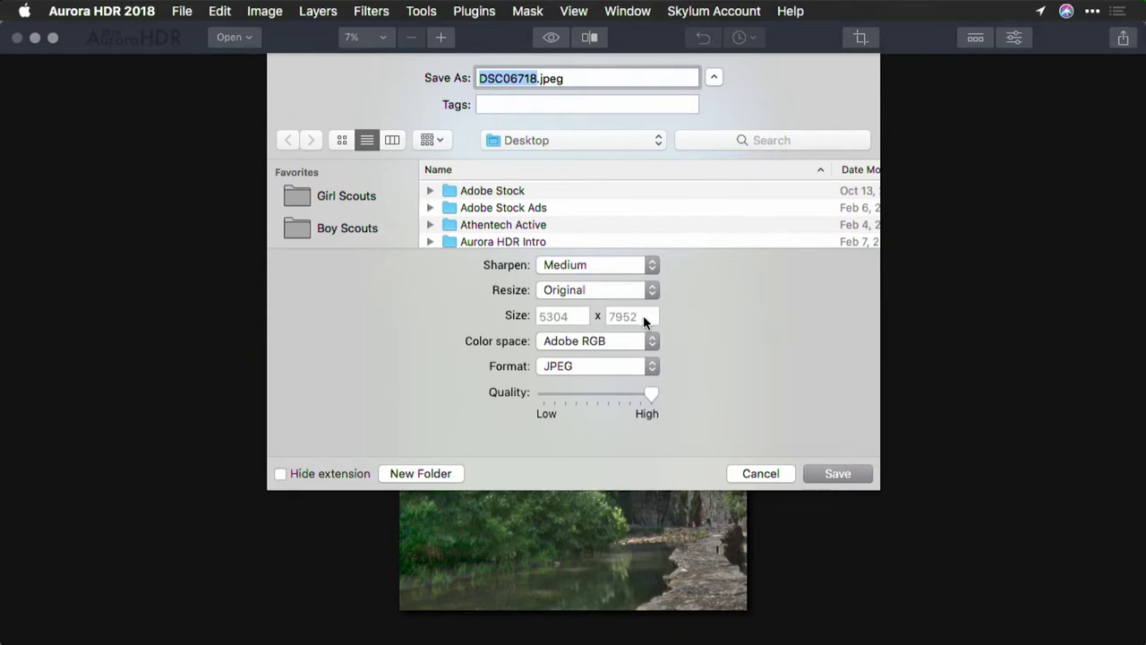
left_click(629, 265)
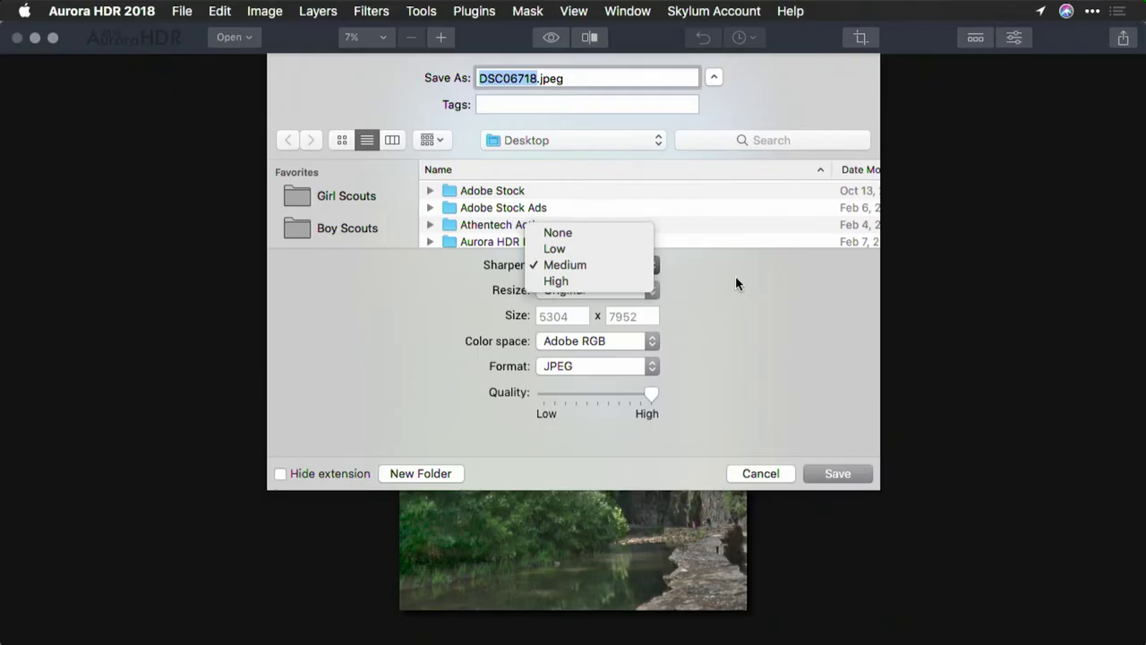
left_click(656, 283)
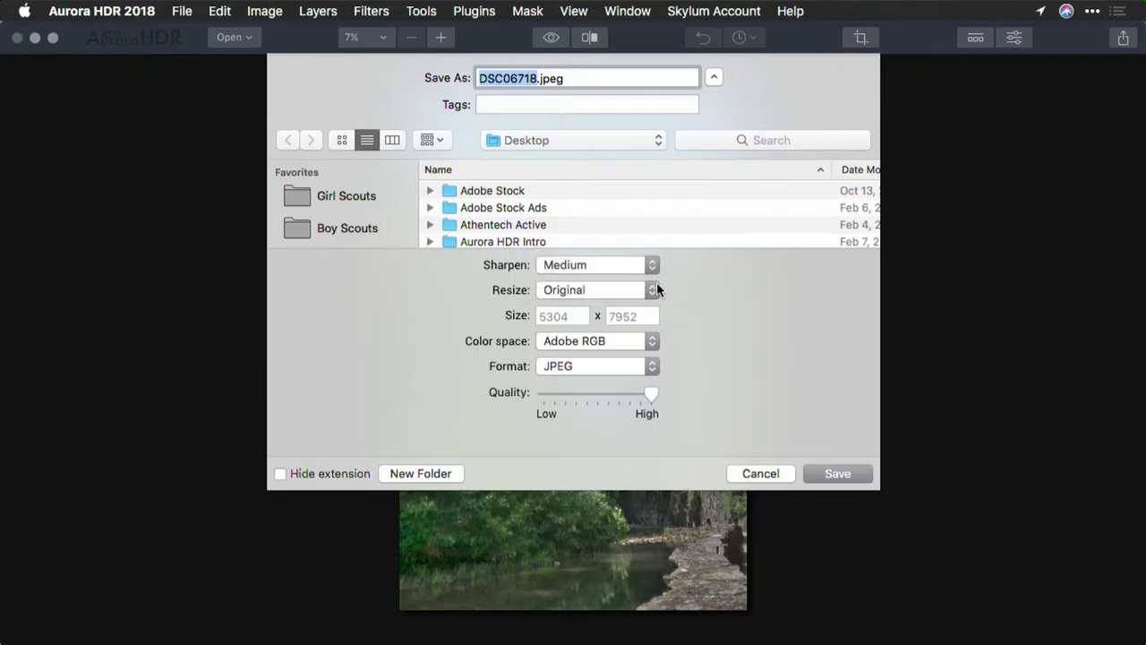
Step: Resize the export by Dimensions to 5304 x 7952 in the ProPhoto RGB colour space
left_click(643, 290)
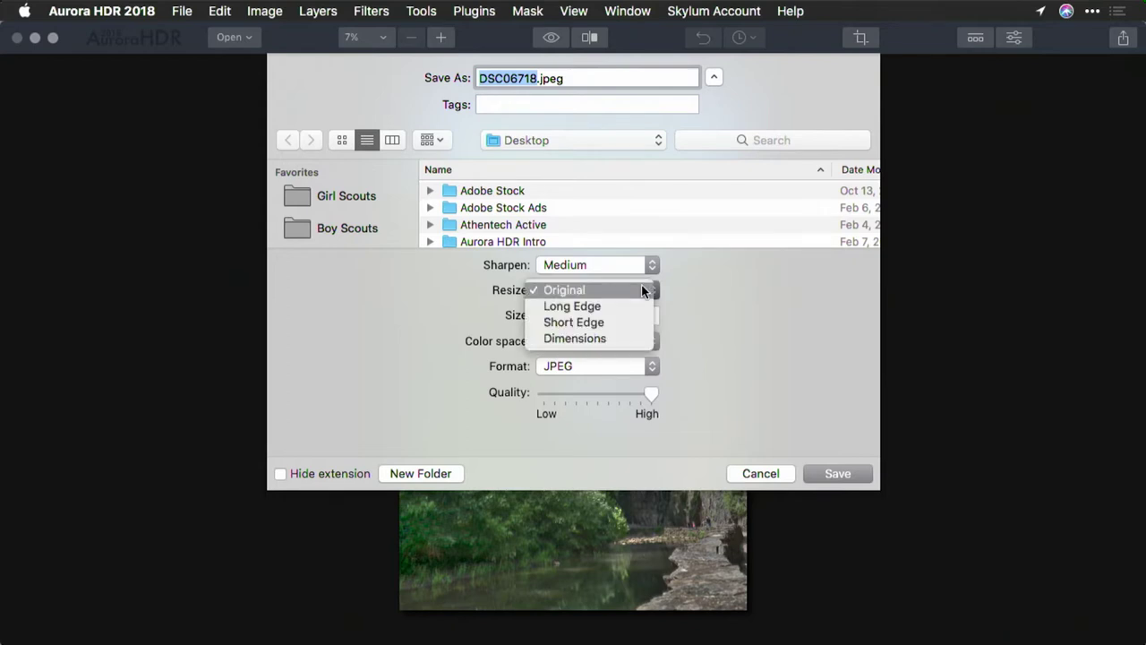
left_click(639, 339)
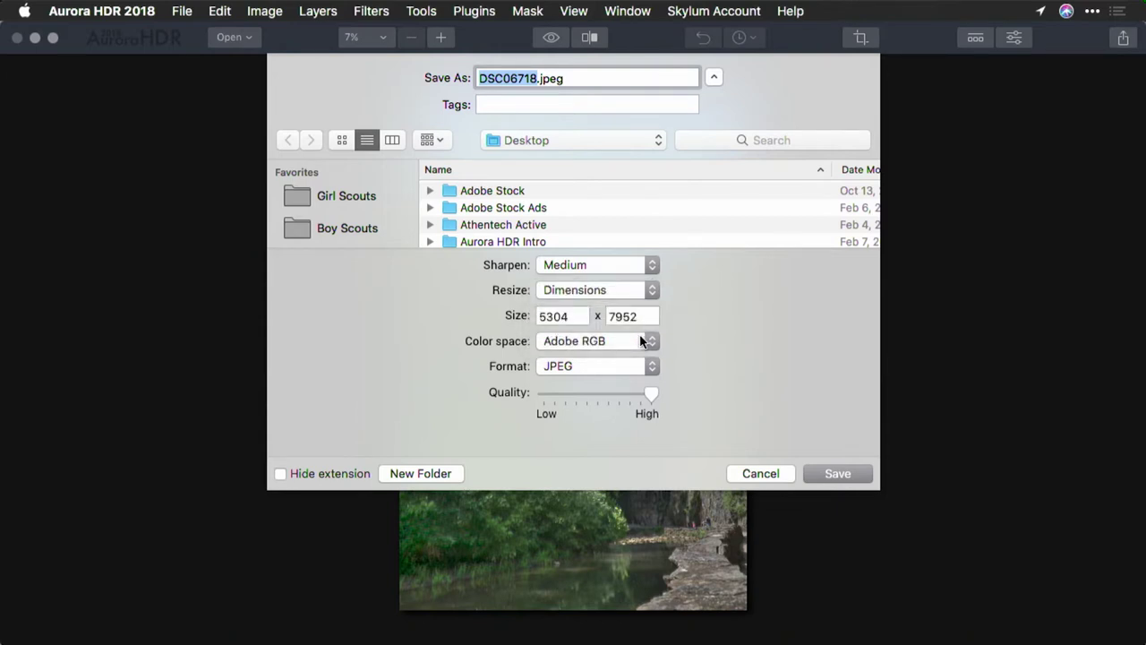
left_click(640, 341)
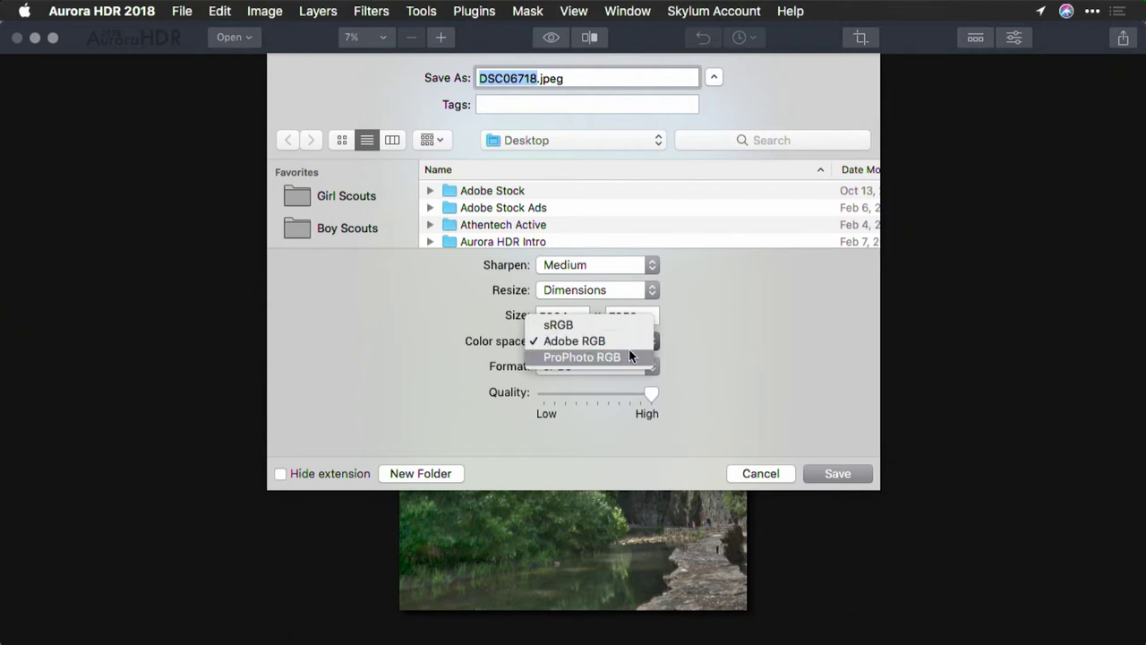
left_click(628, 356)
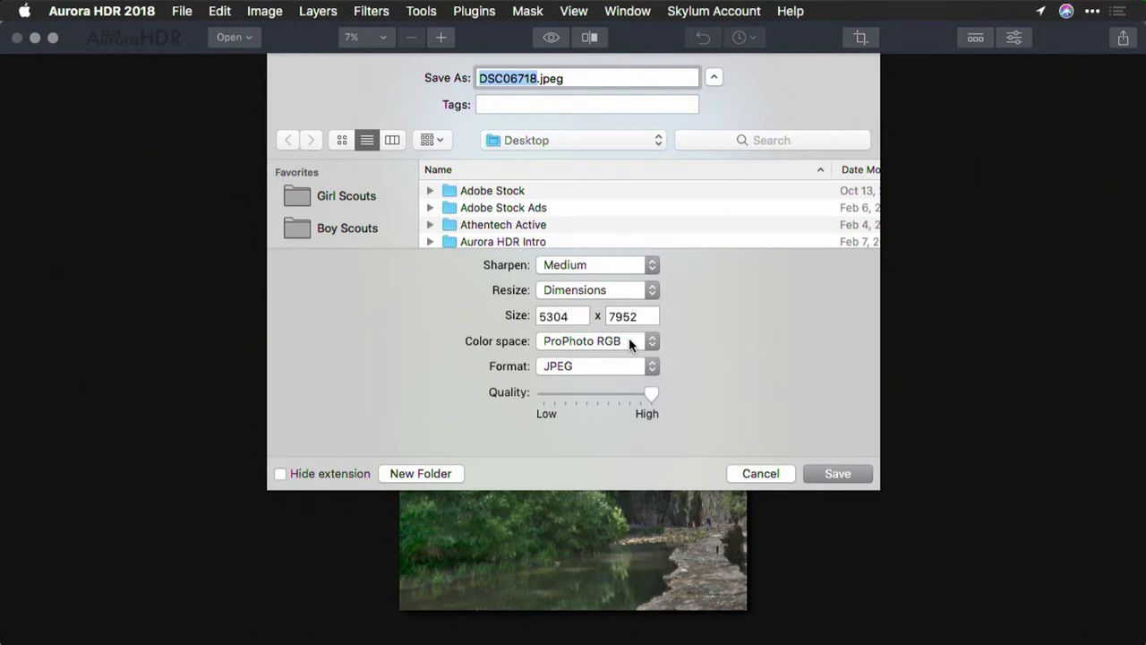
Step: Keep JPEG as the format and raise JPEG quality to the maximum
left_click(627, 366)
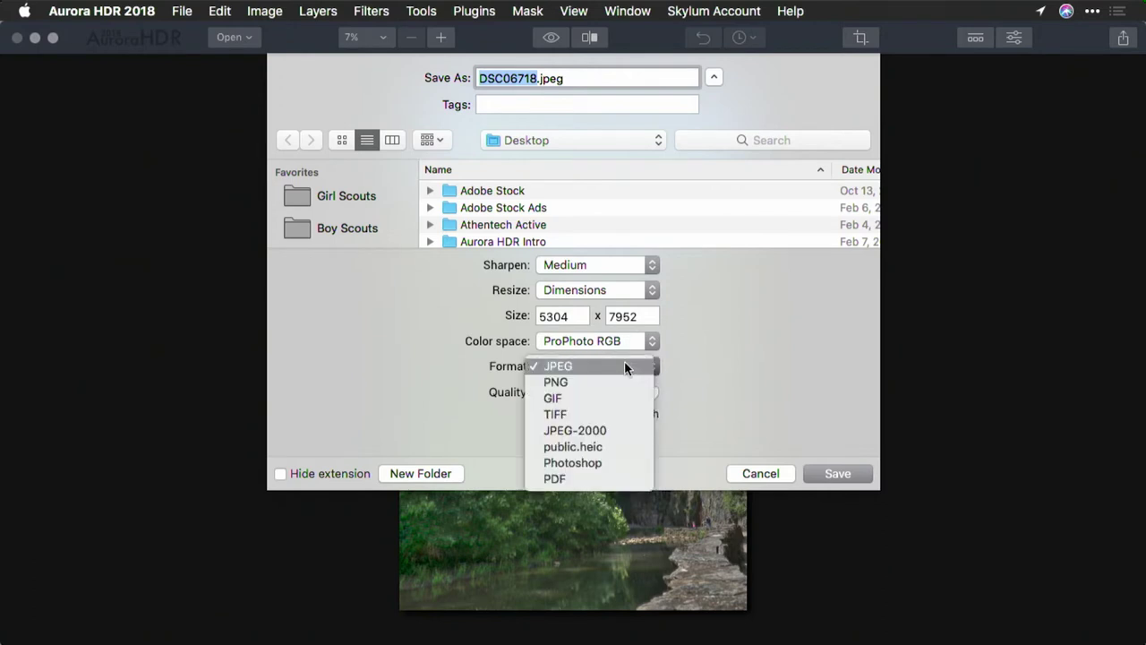
left_click(694, 370)
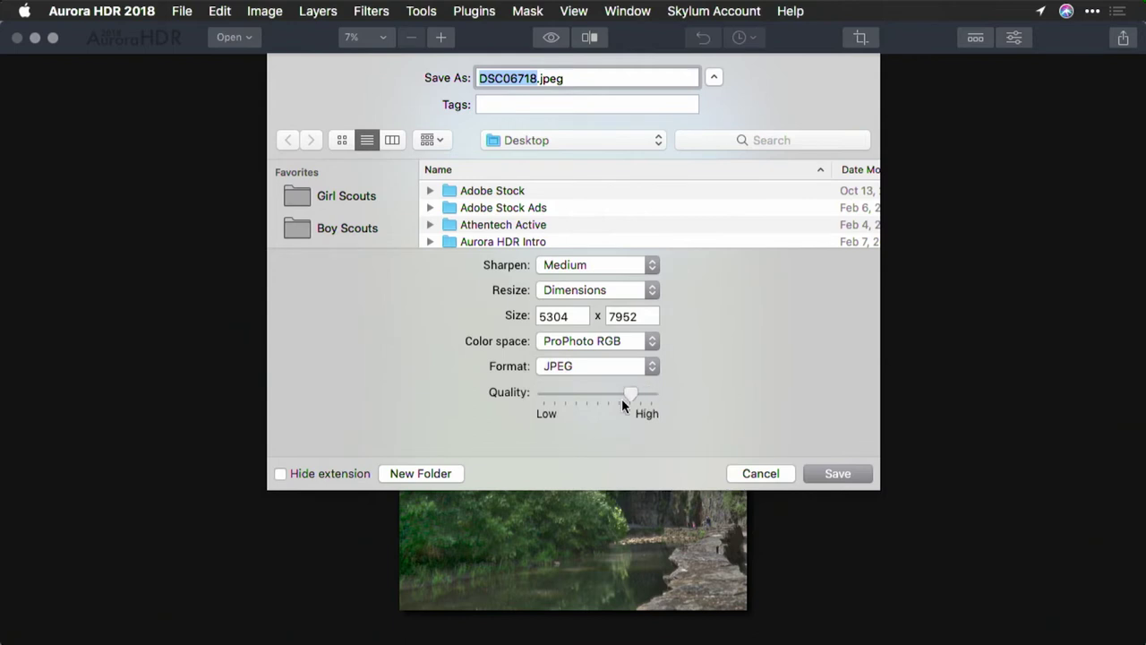
left_click_drag(626, 396, 653, 400)
Step: Change the format through PNG to TIFF, keeping 16-bit depth with LZW compression
left_click(626, 367)
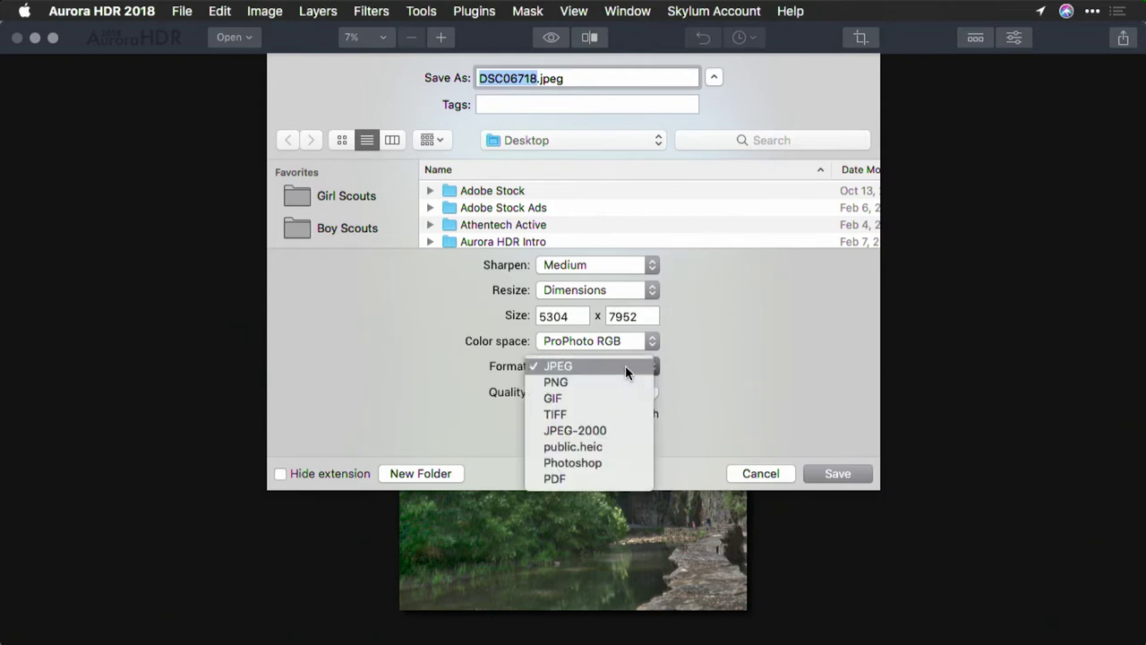
left_click(626, 379)
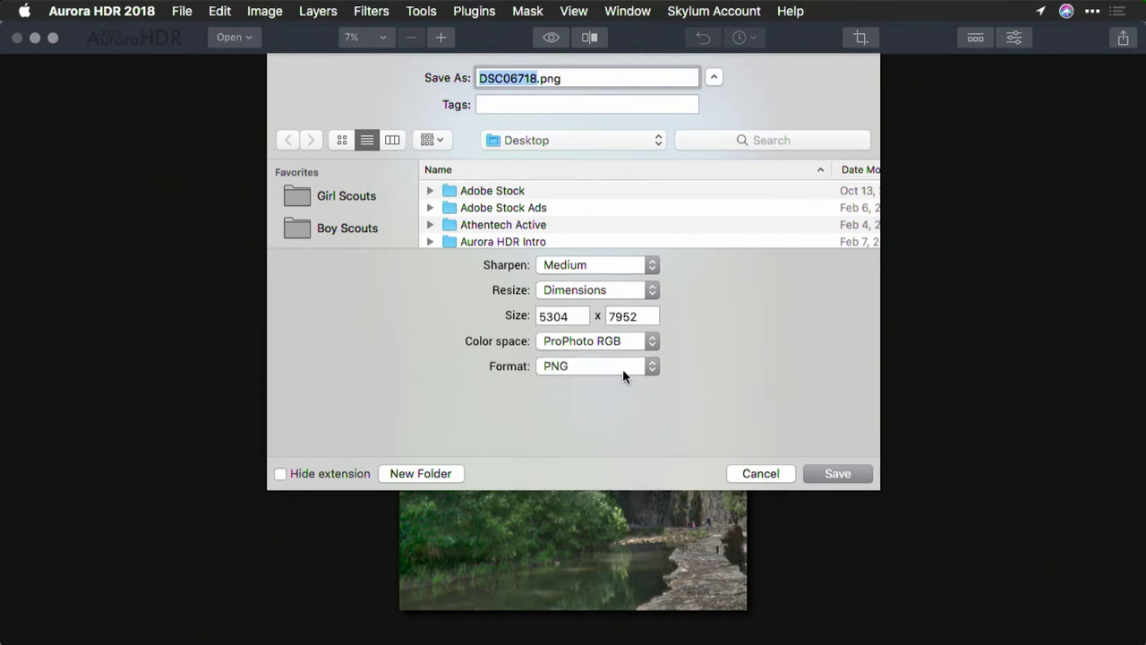
left_click(622, 369)
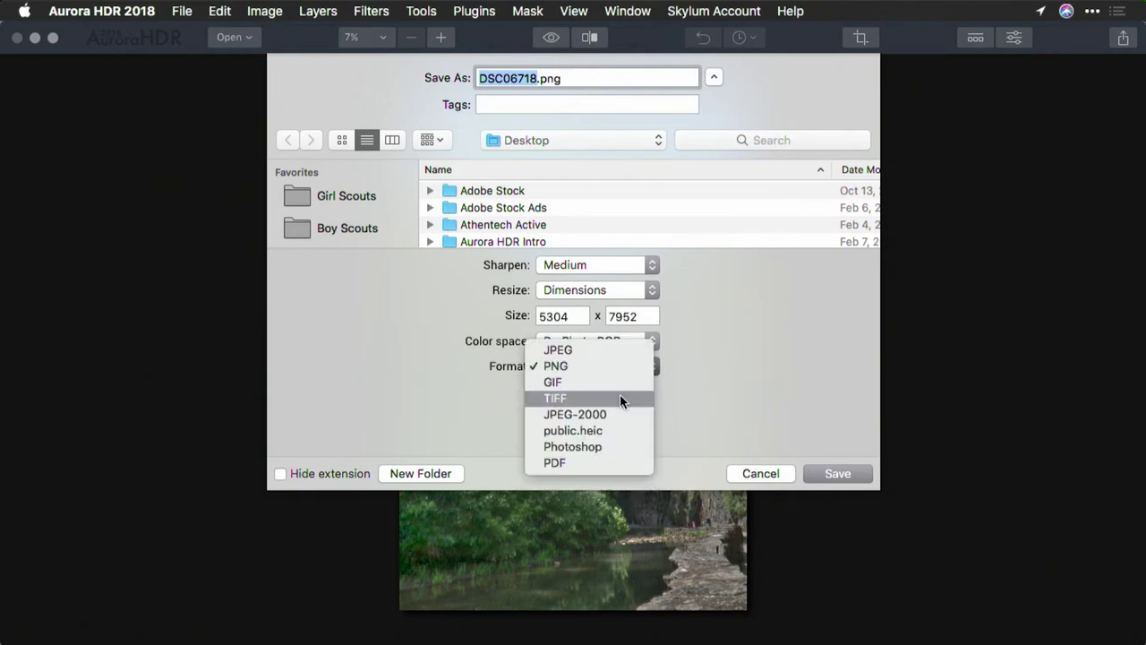
left_click(621, 401)
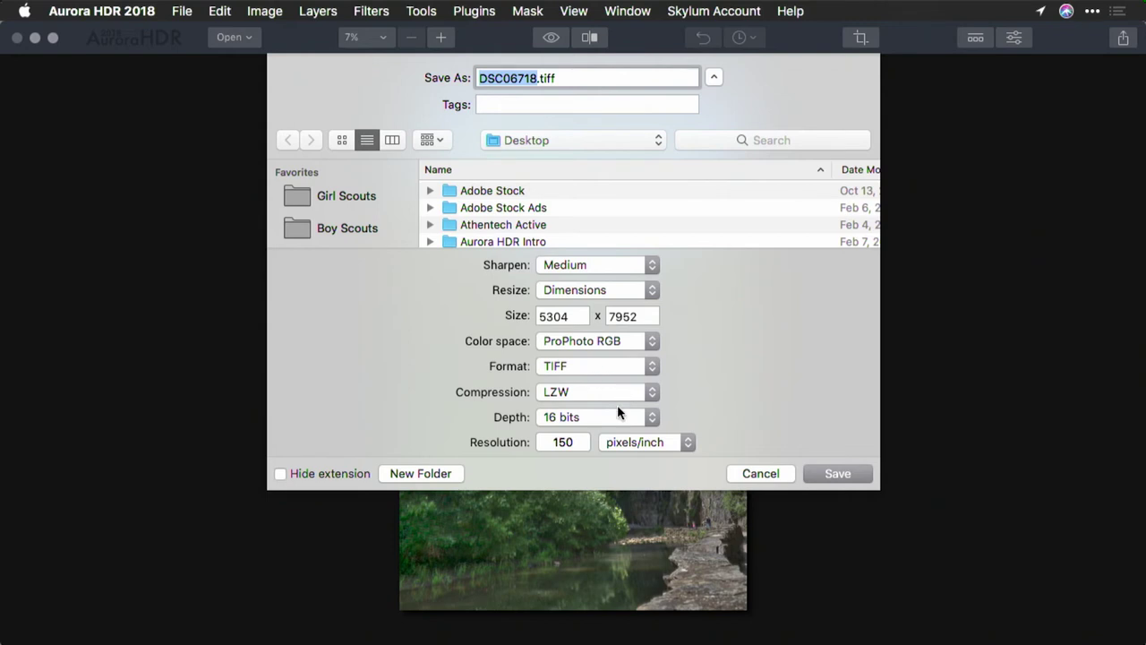
left_click(617, 416)
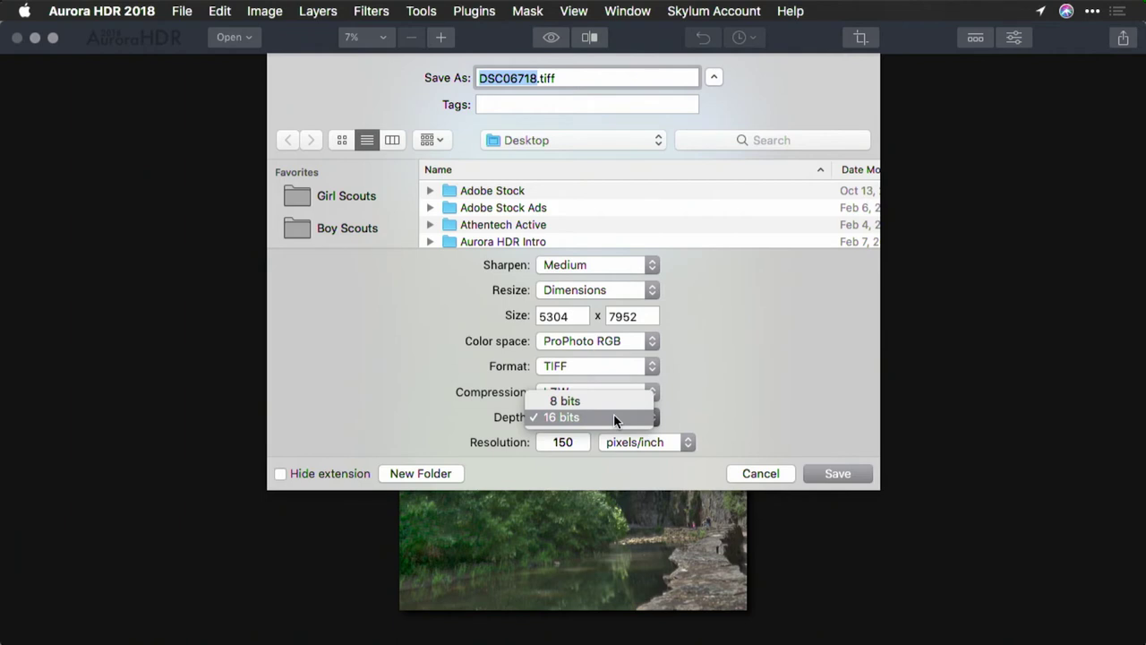
left_click(713, 405)
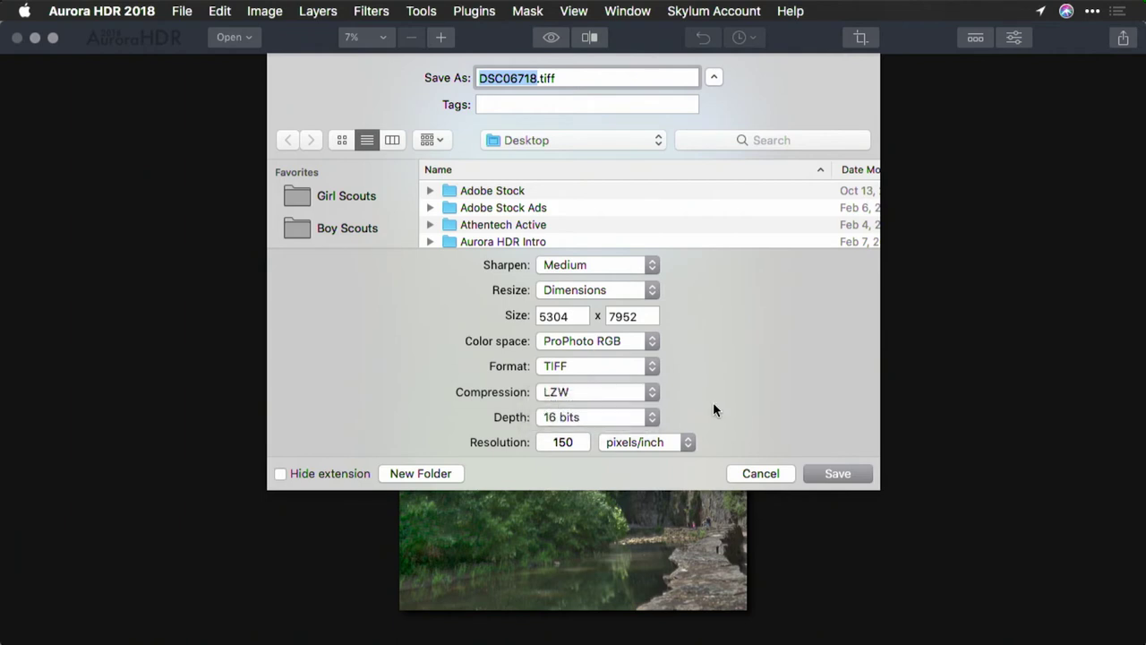
Step: Cycle the format through public.heic and Photoshop back to TIFF, then save DSC06718.tiff to the Desktop
left_click(627, 366)
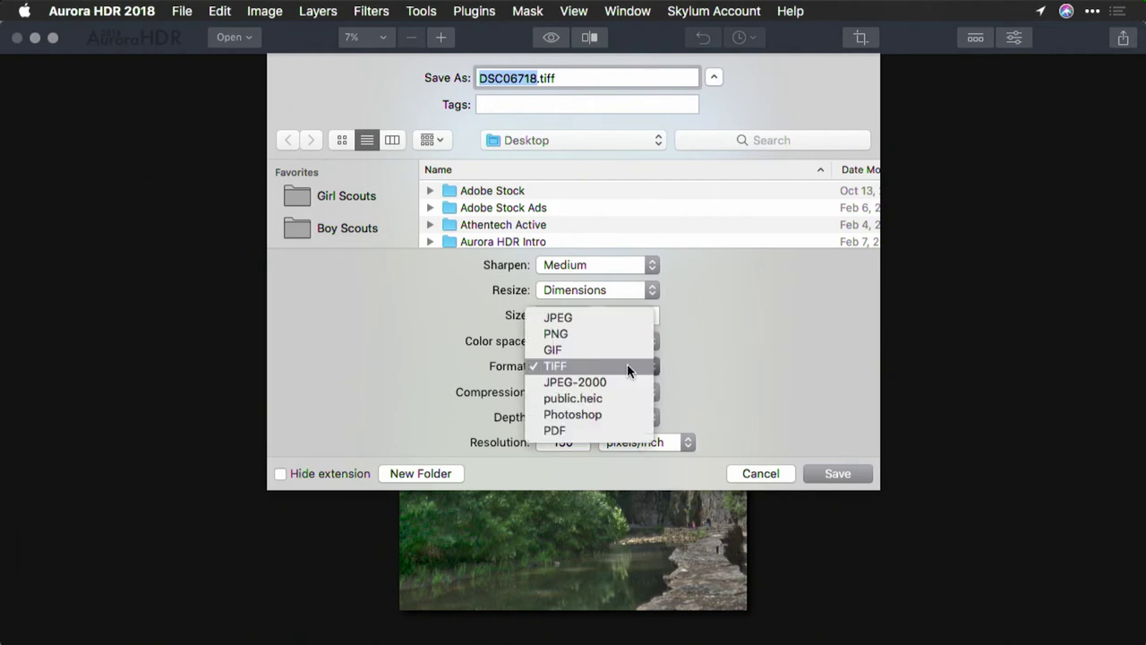
left_click(625, 399)
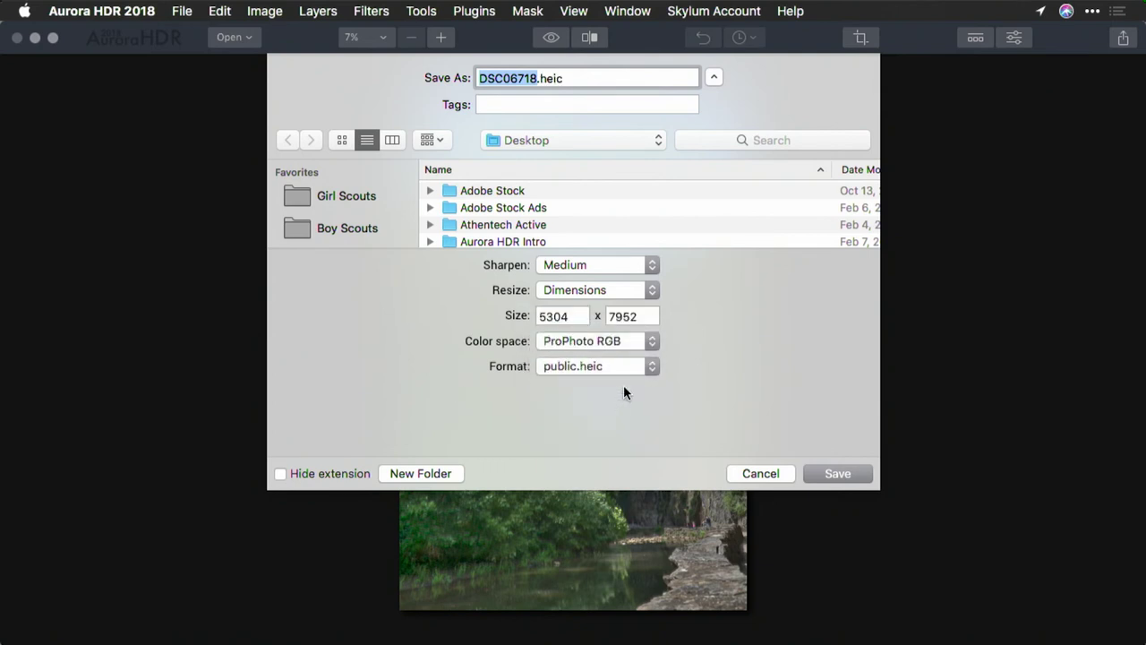
left_click(625, 374)
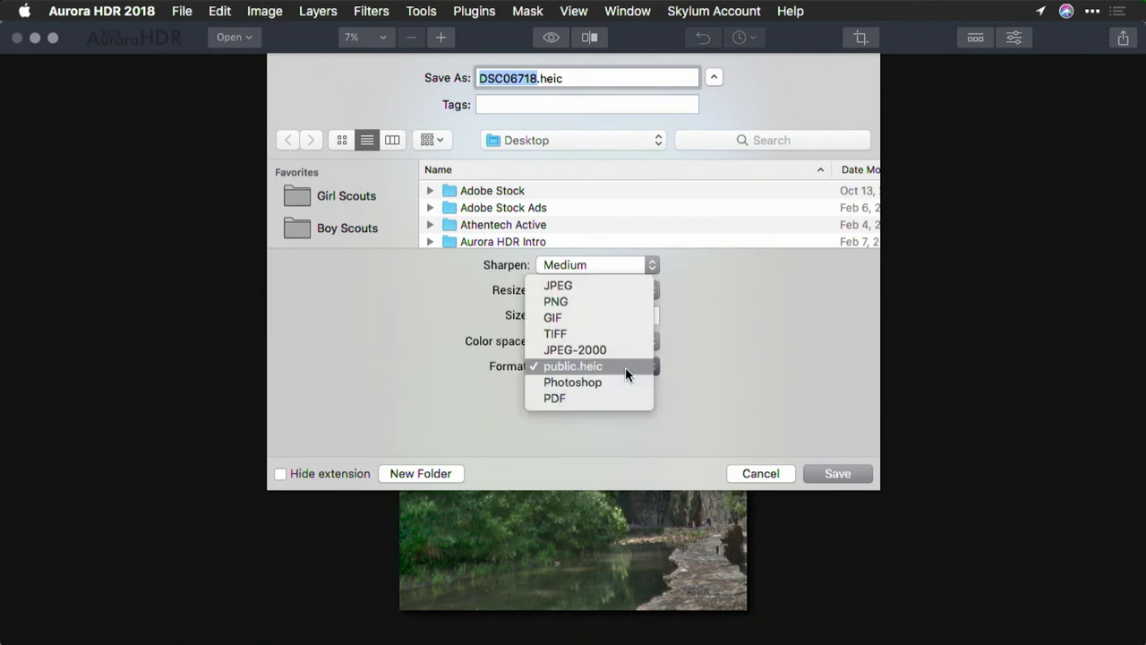
left_click(628, 382)
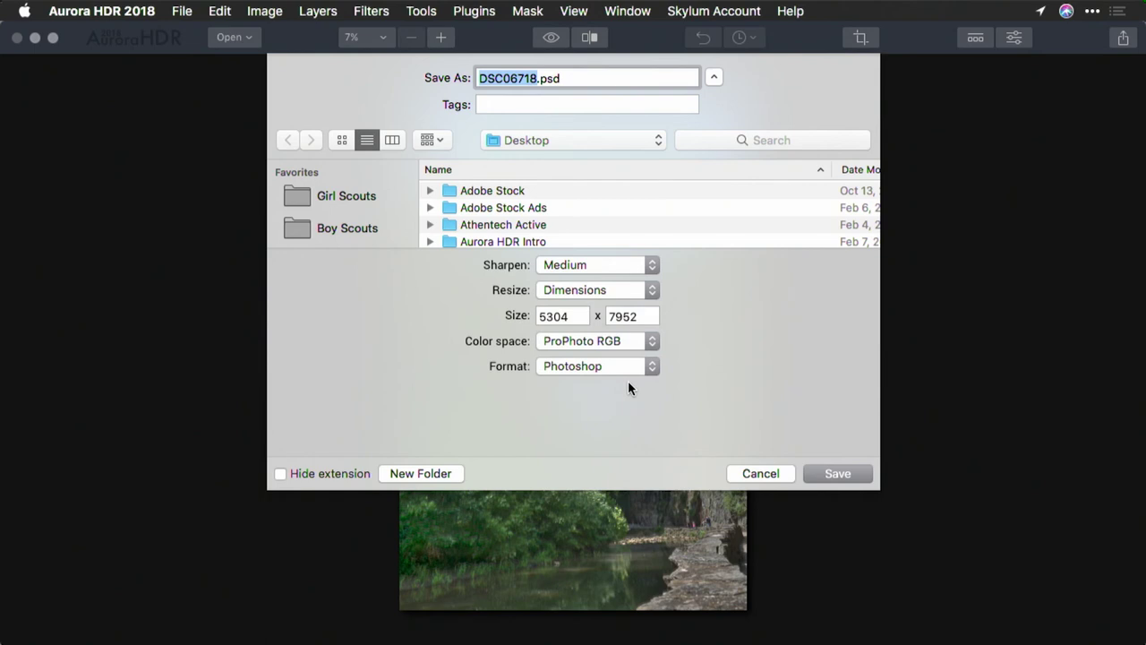
left_click(622, 367)
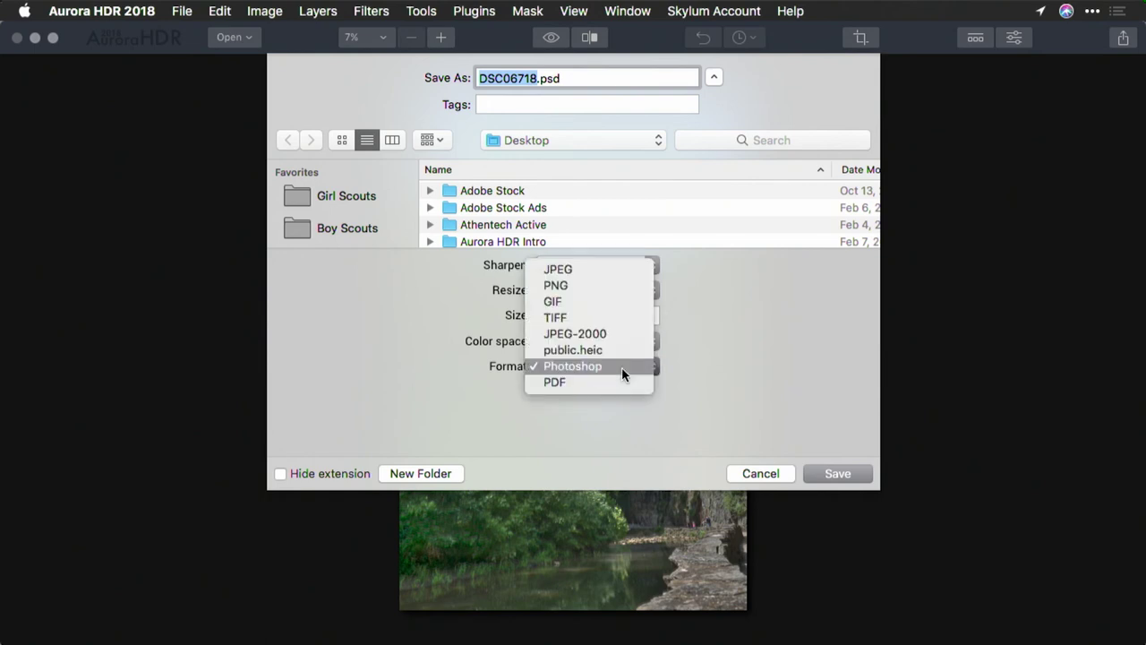
left_click(614, 322)
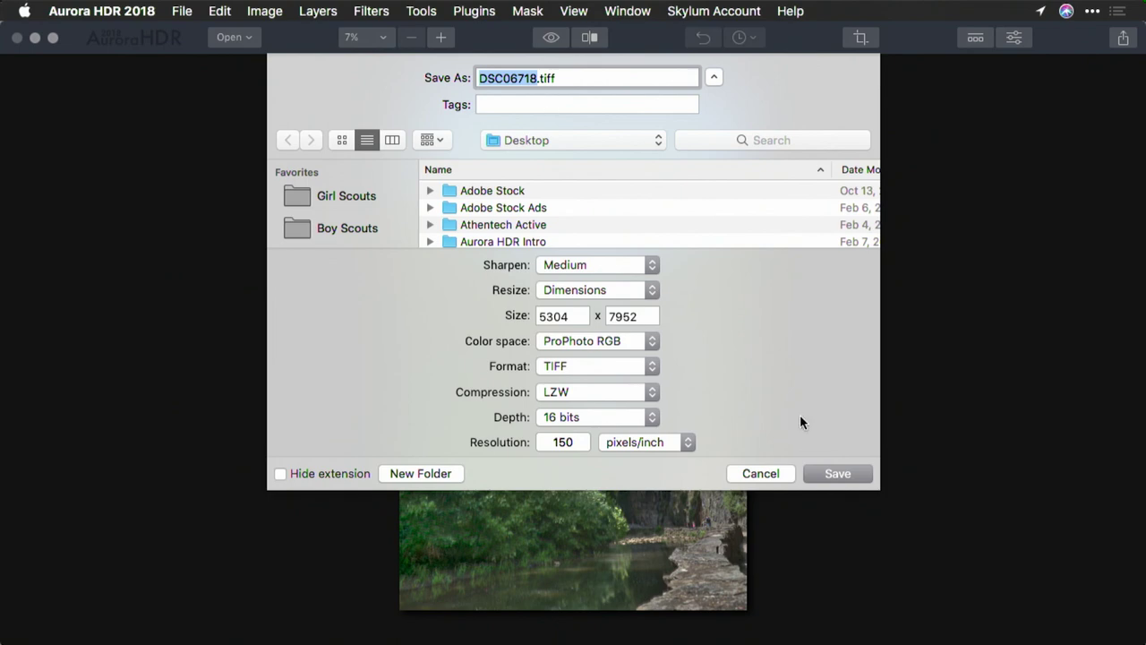
left_click(850, 470)
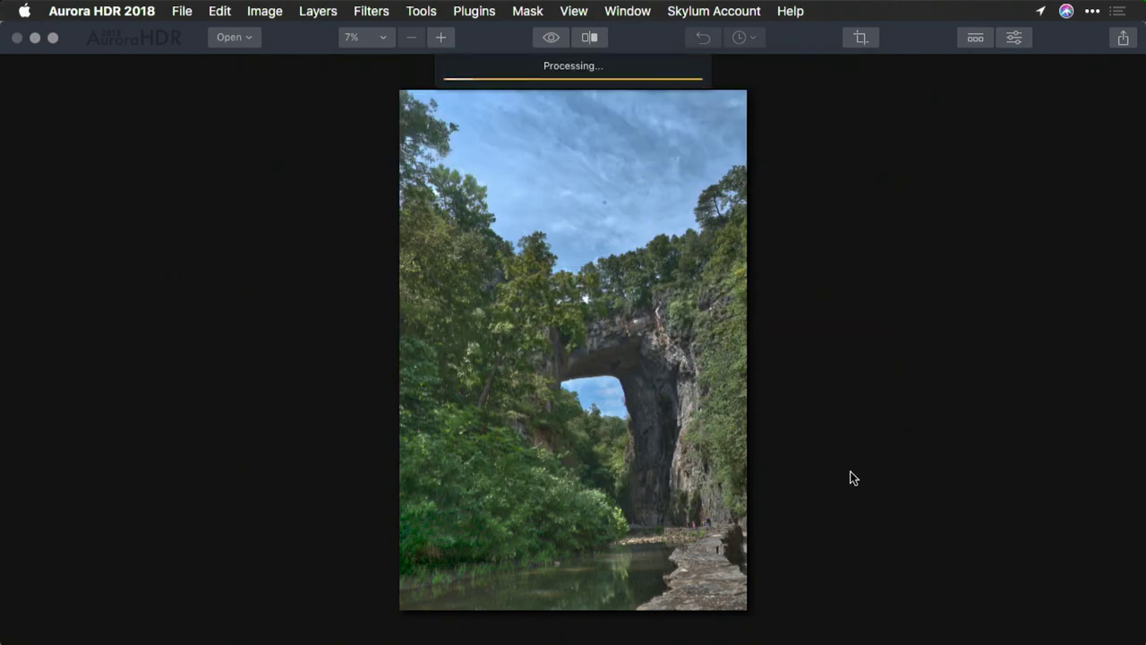